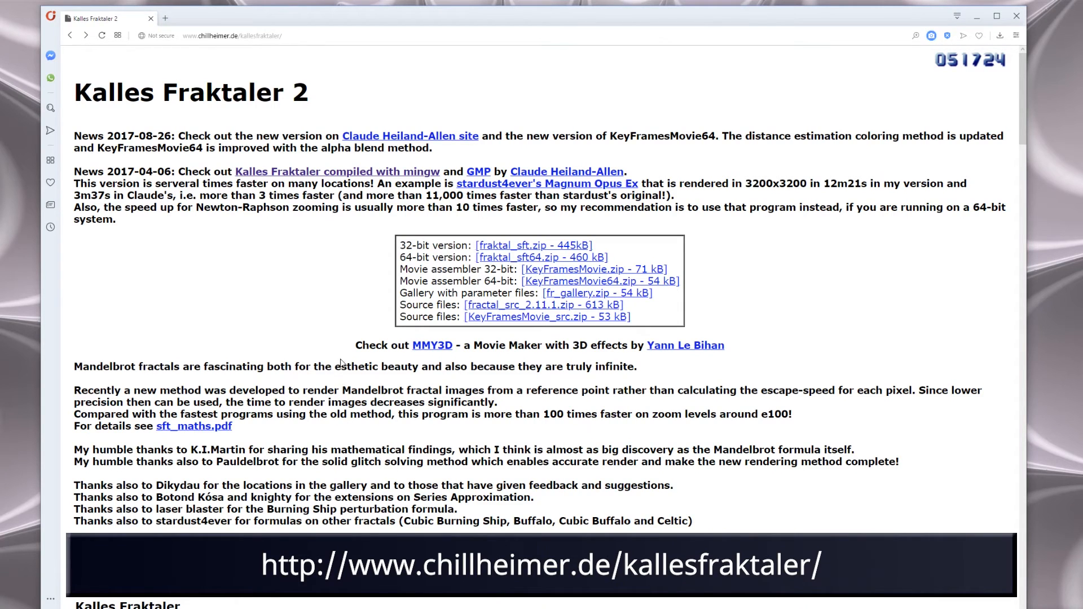
Step: Open the mingw-compiled Kalles Fraktaler page, examine its Windows binary downloads, and return to the previous page
left_click(331, 177)
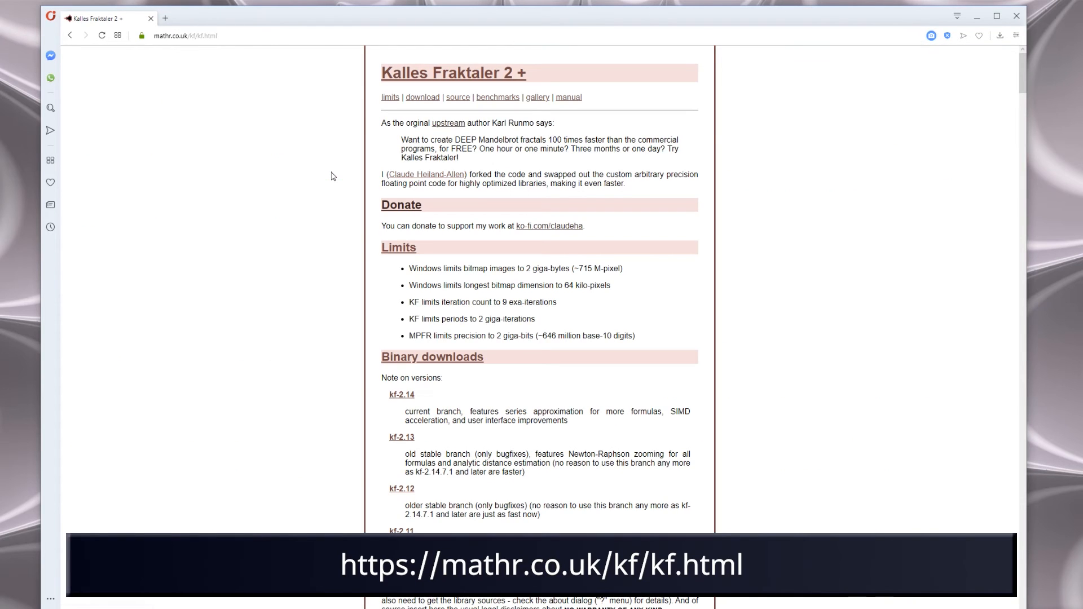
scroll(359, 194, "down", 7)
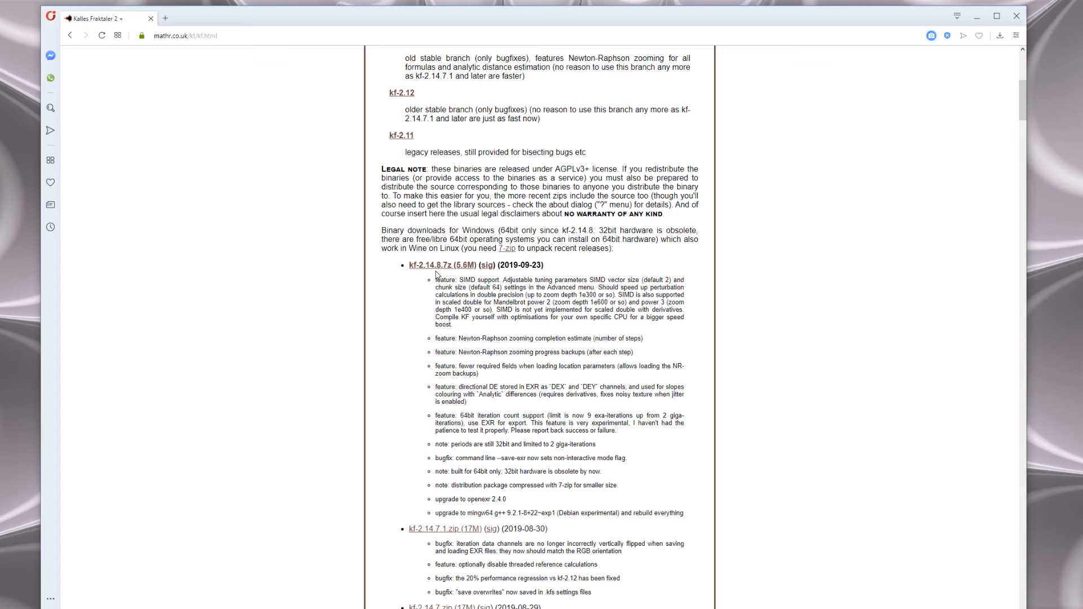
key("alt+Left")
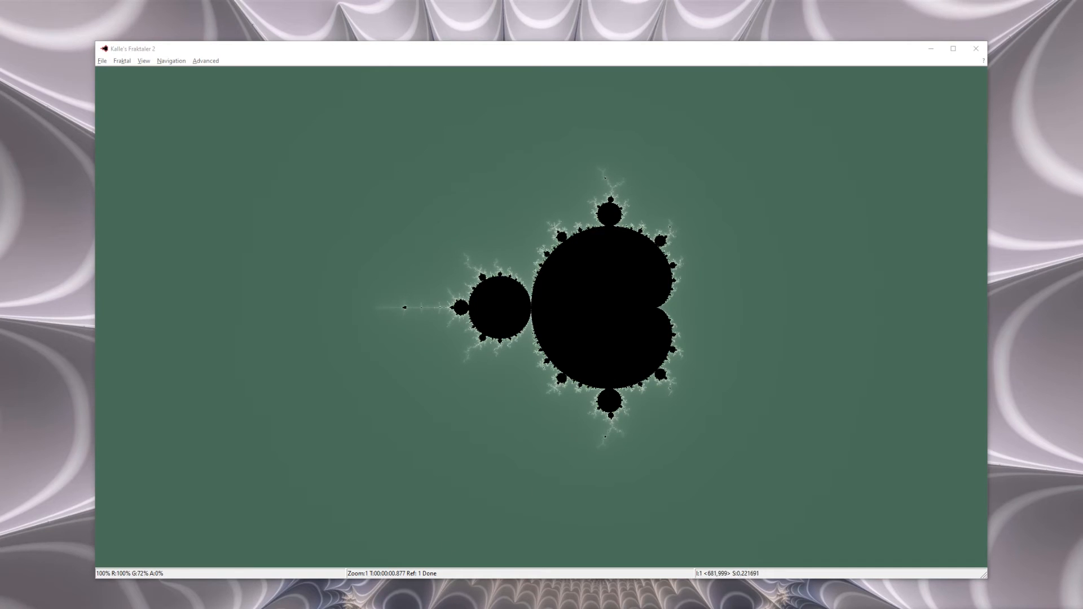
Step: Switch to Kalle's Fraktaler 2 and open the location file 11-dimensions.kfr from the fr_gallery folder
key("alt+Tab")
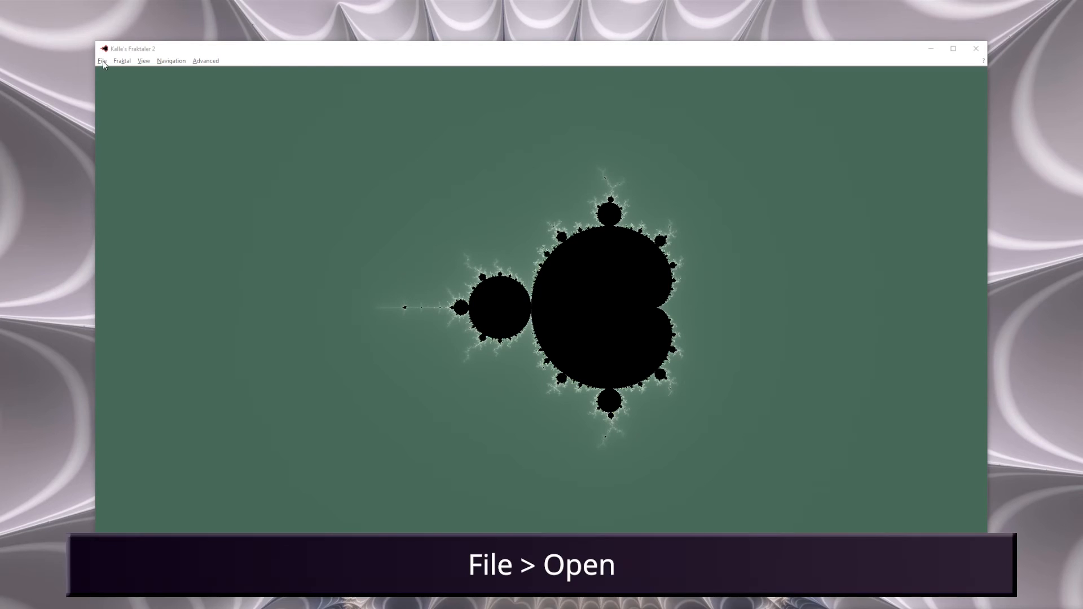
left_click(102, 61)
left_click(117, 72)
left_click(386, 182)
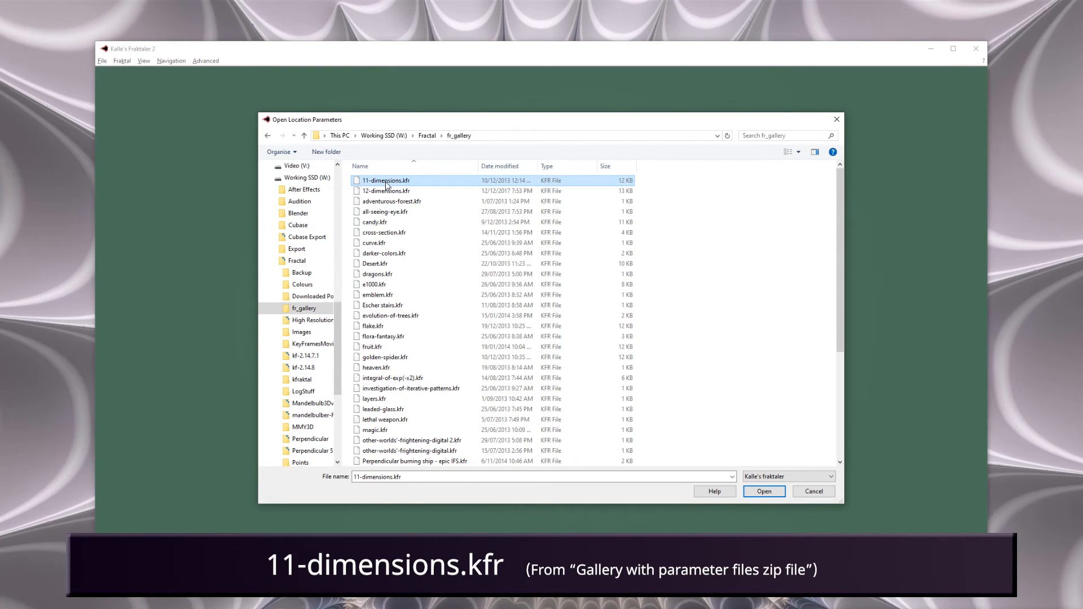
left_click(763, 491)
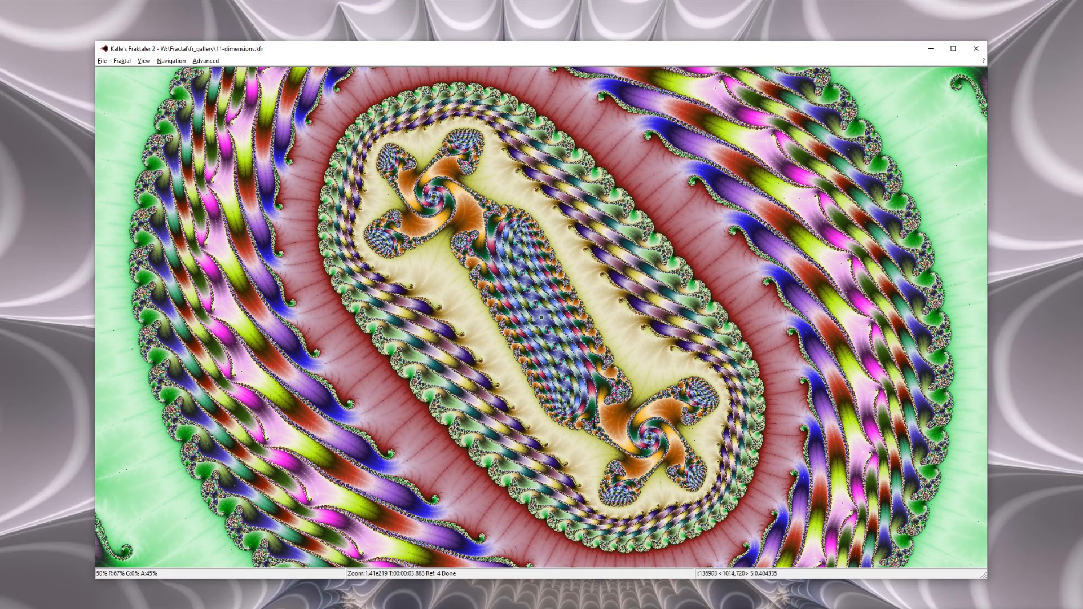
Step: Set the zoom size to 2 and apply the Fast fractal preset
left_click(148, 62)
mouse_move(158, 73)
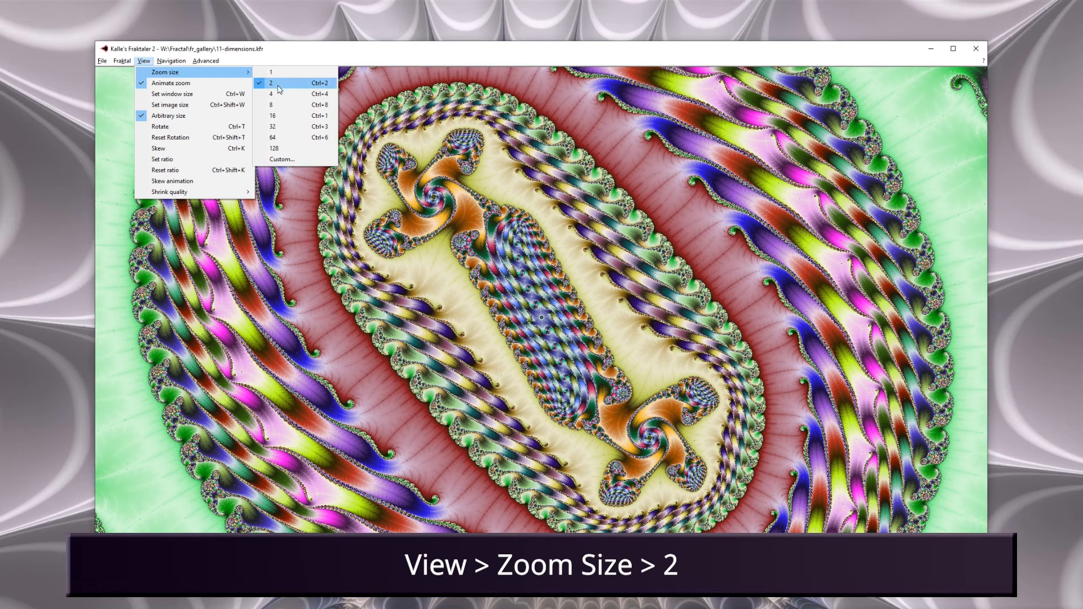
left_click(280, 88)
left_click(144, 61)
mouse_move(122, 61)
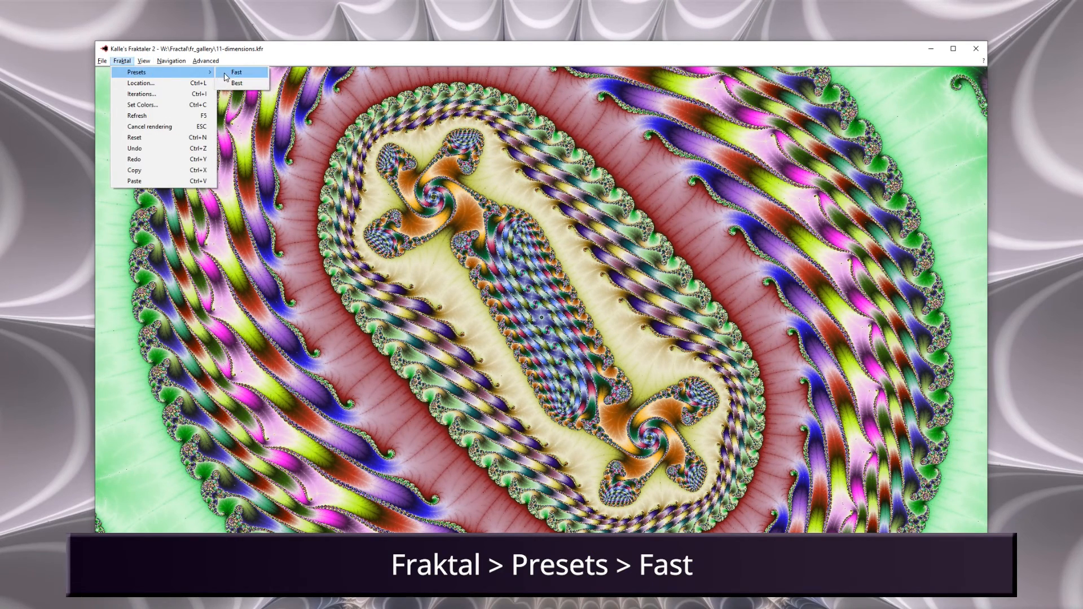
left_click(225, 72)
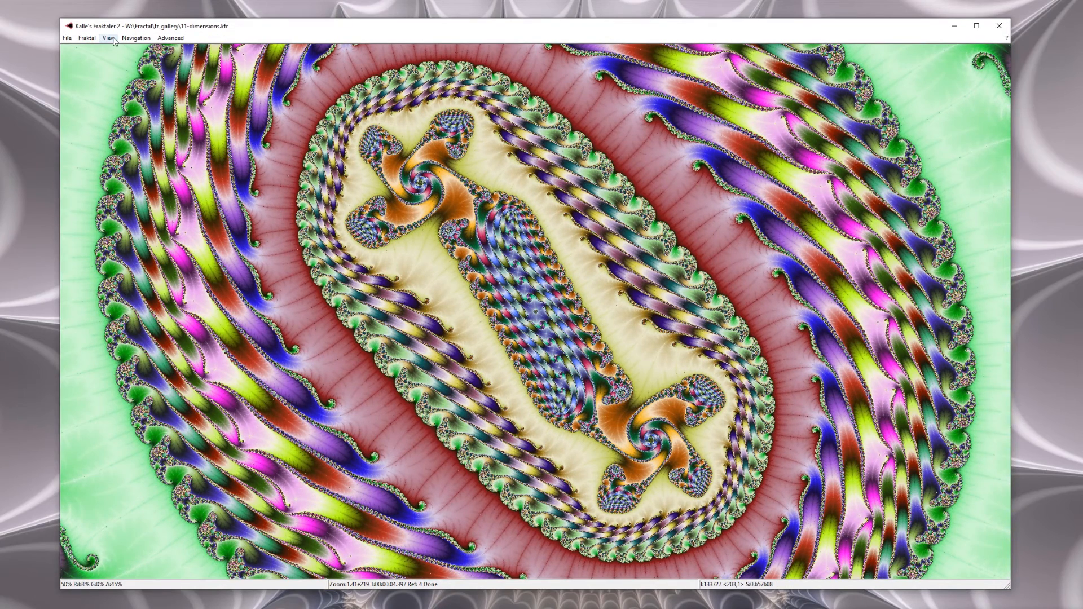
Step: Set the fractal's image size to 3840 x 2160
left_click(113, 39)
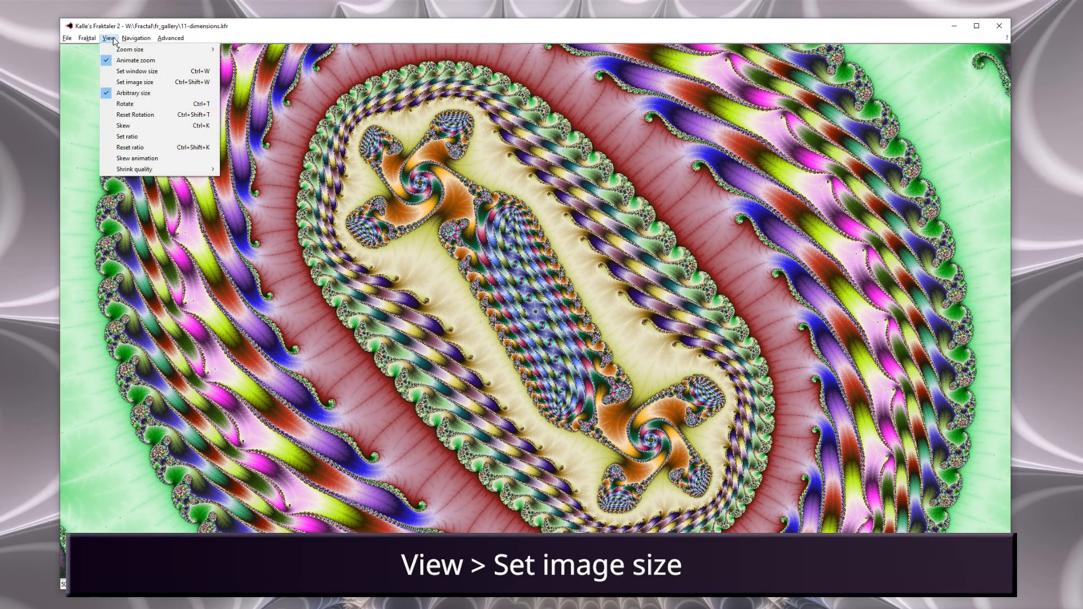
left_click(145, 82)
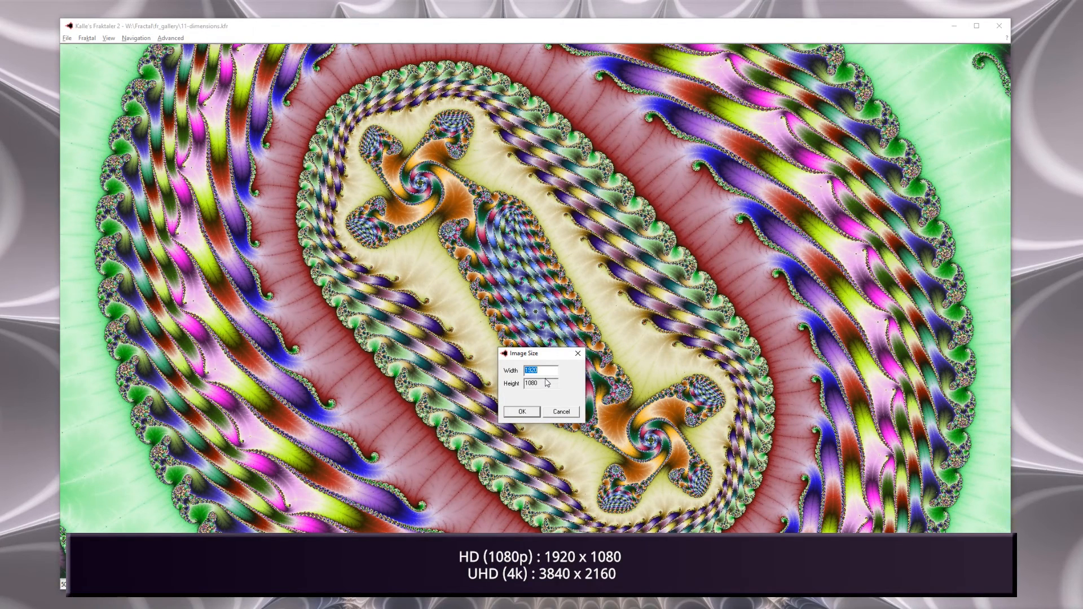
type("3")
left_click(536, 412)
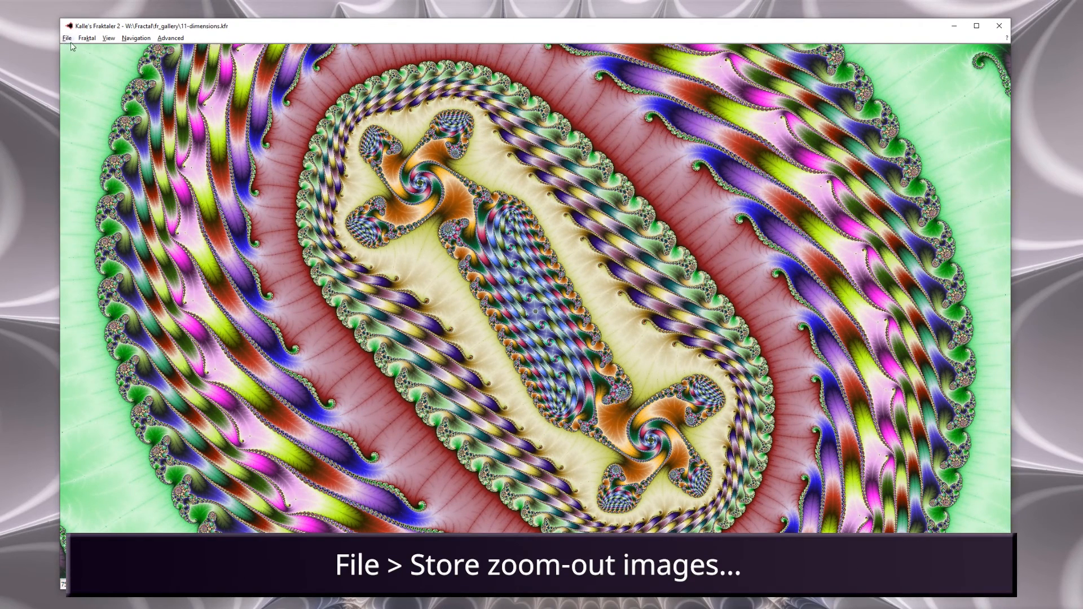
Step: Start storing zoom-out images, saving 11-dimensions.kfr in a new folder named 11 Dimensions inside the Render folder
left_click(68, 39)
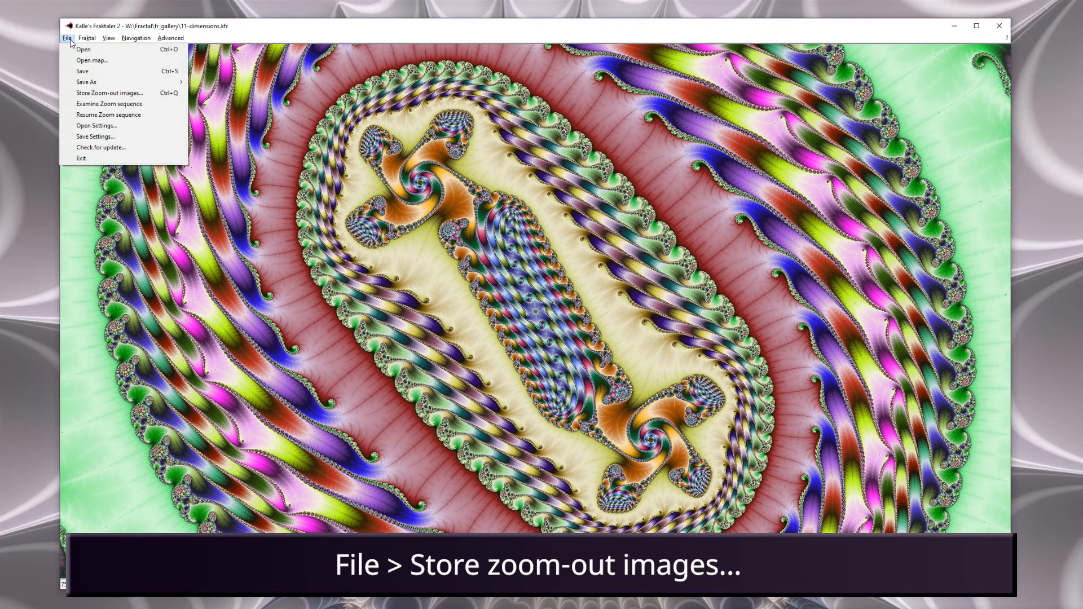
left_click(125, 95)
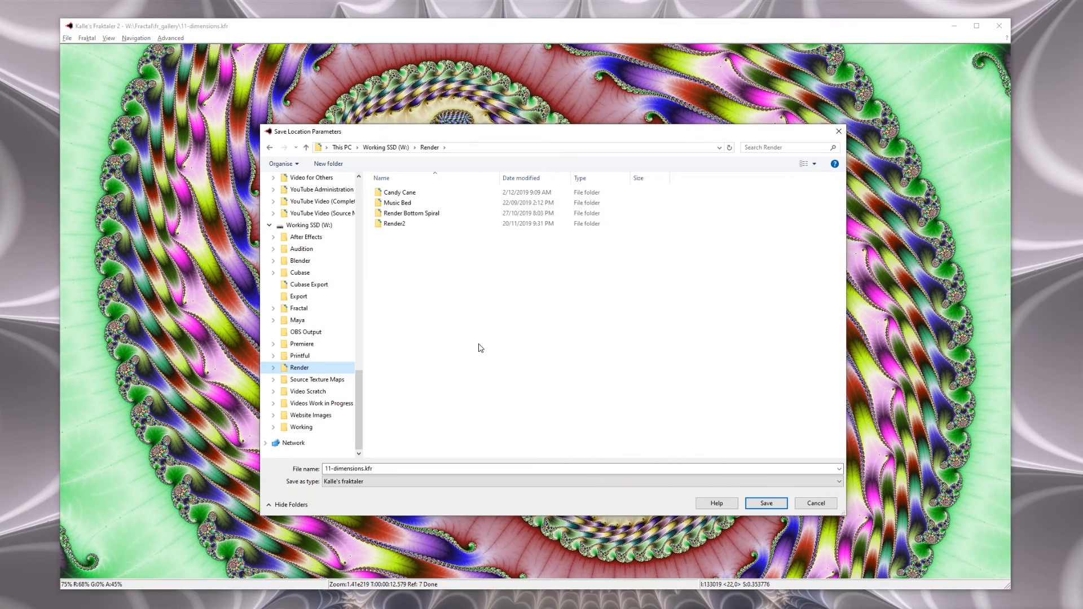
right_click(480, 348)
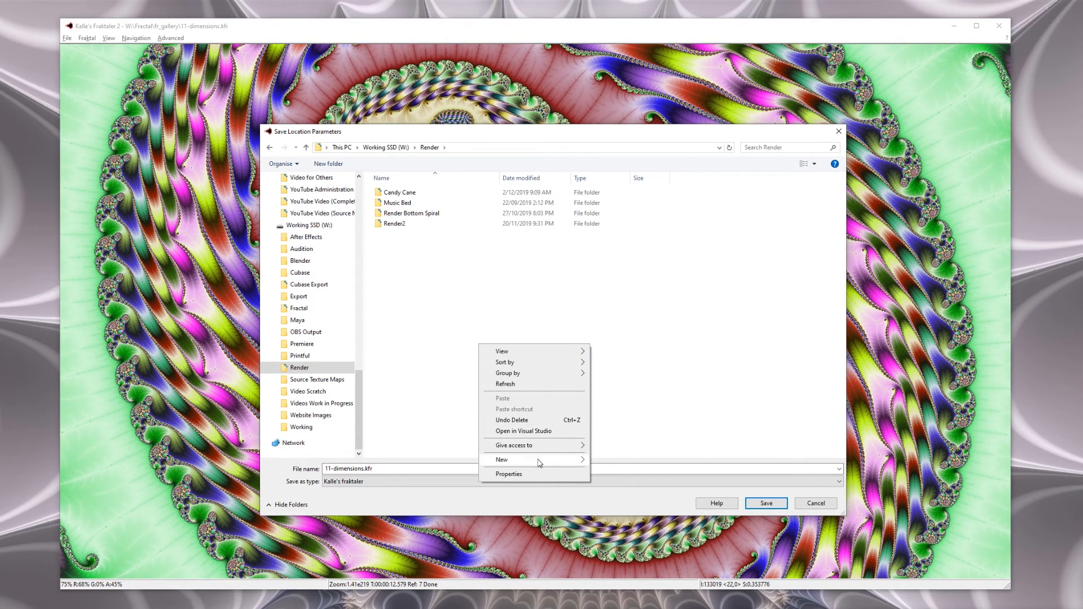
mouse_move(542, 459)
left_click(611, 461)
type("11 Dimensions")
left_click(433, 265)
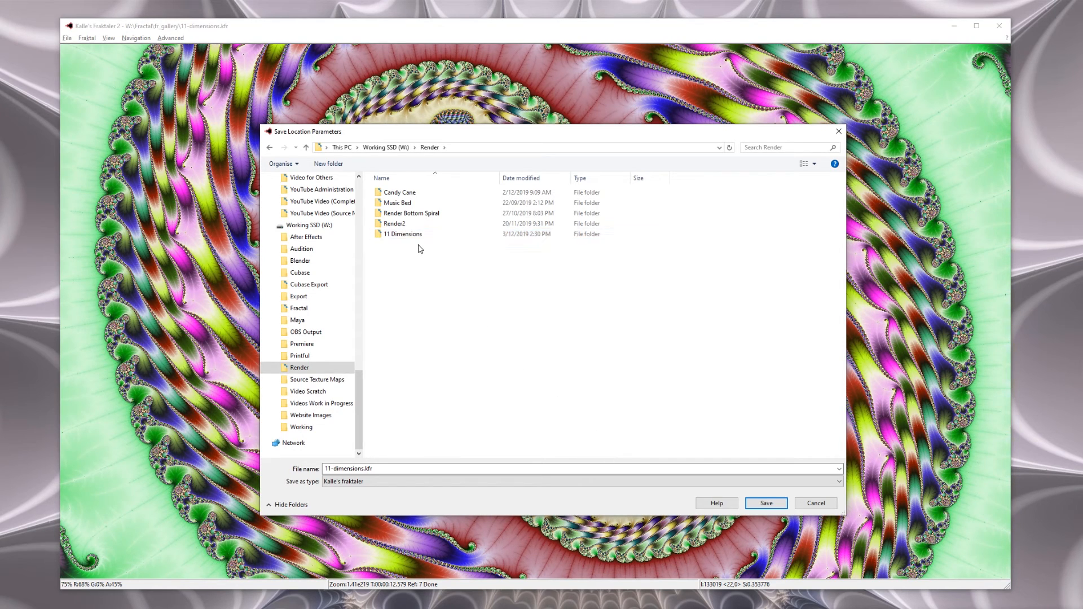
double_click(418, 236)
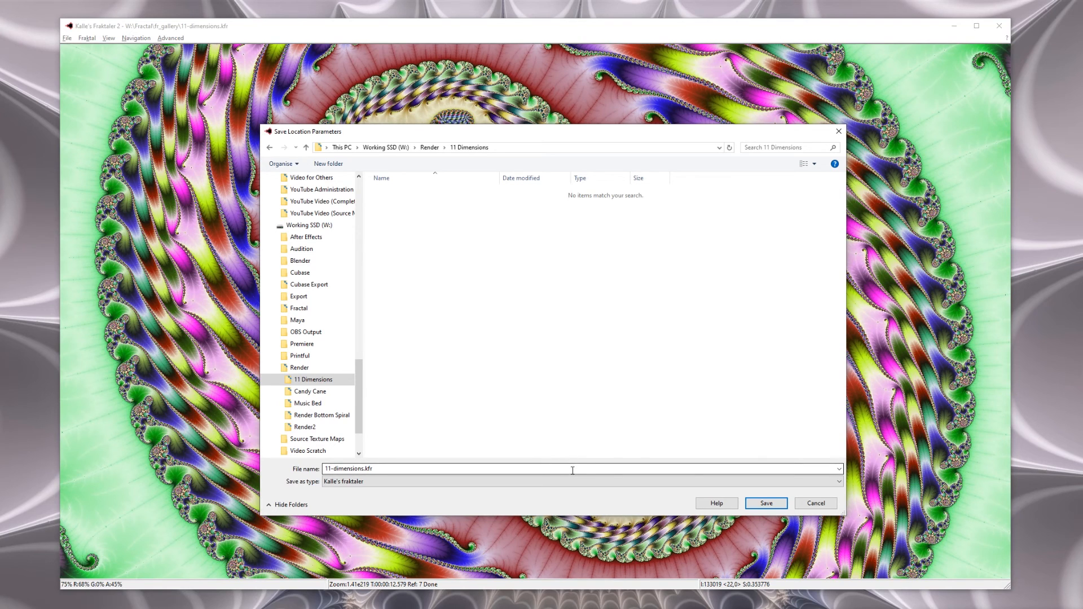
left_click(766, 502)
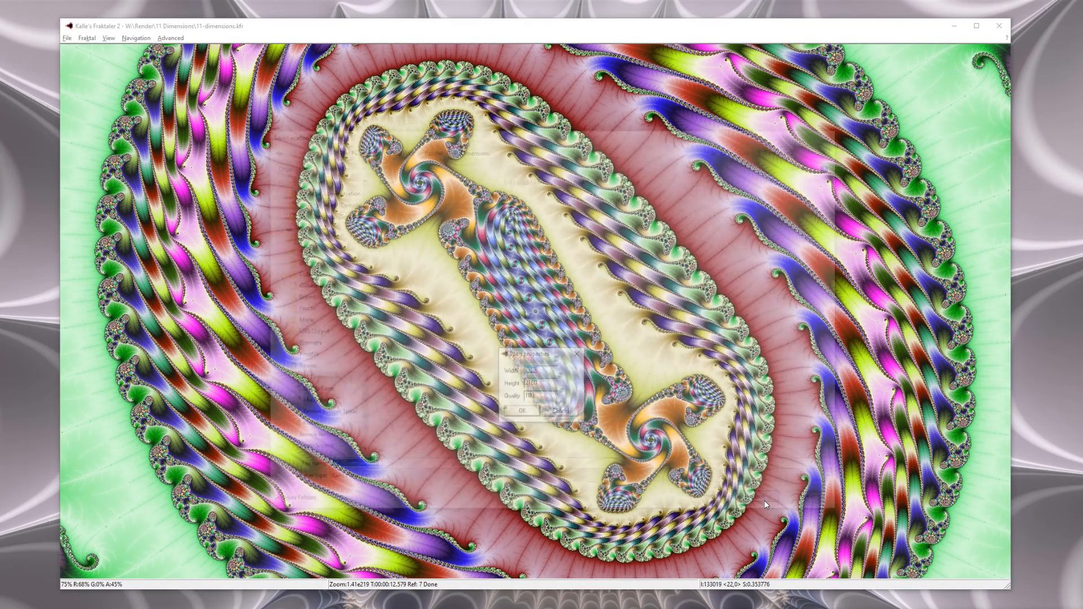
Step: Set the JPEG quality for the stored zoom-out images to 50
left_click(545, 398)
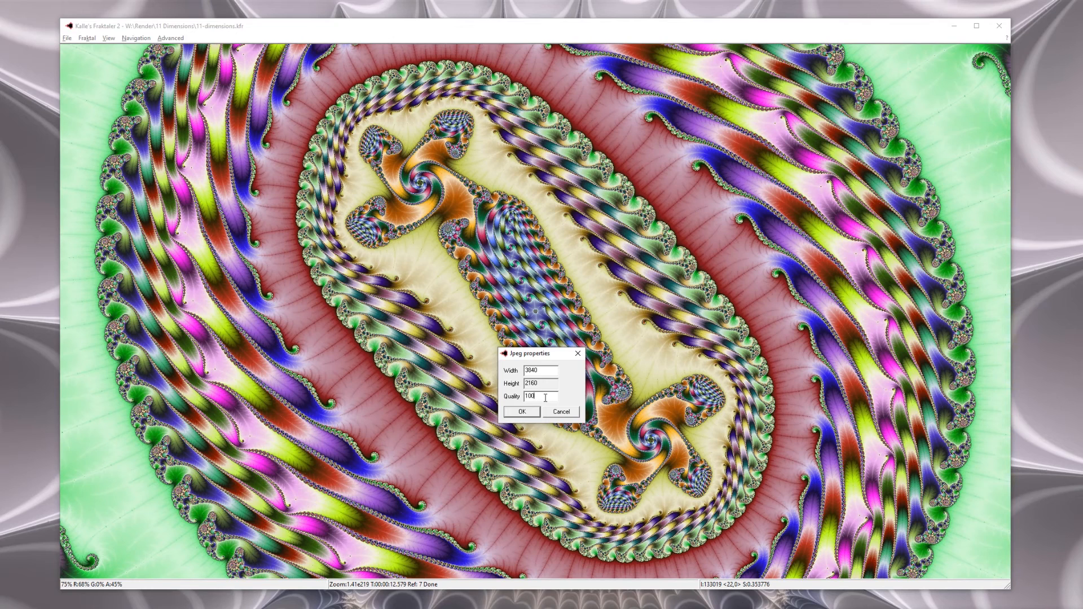
left_click_drag(545, 398, 522, 399)
type("50")
left_click(530, 411)
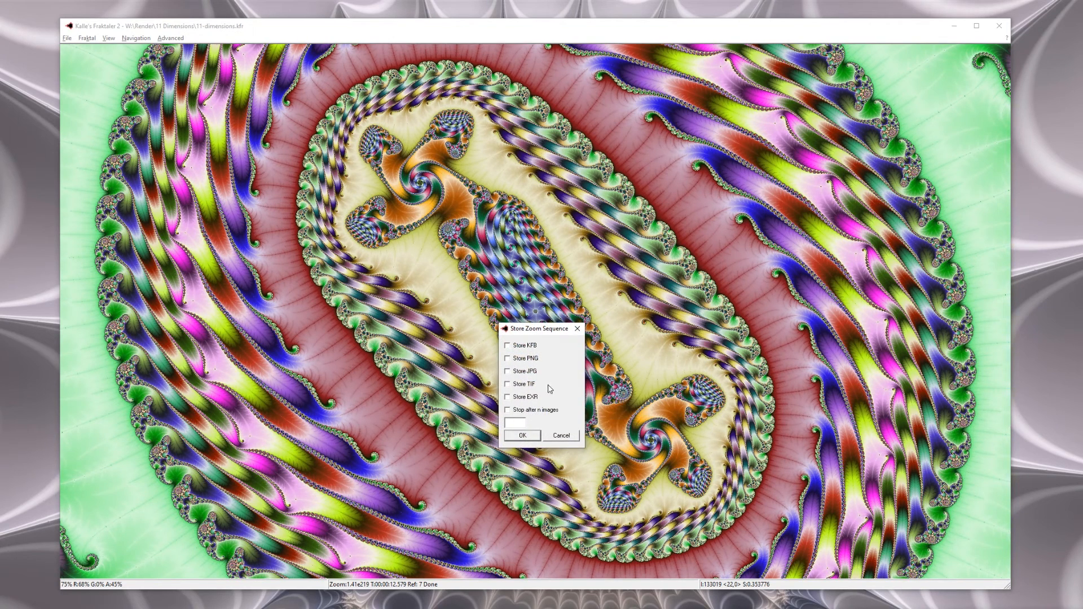
Step: Store the zoom sequence as KFB and JPG files in the W:\Render\11 Dimensions folder
left_click(522, 346)
left_click(529, 371)
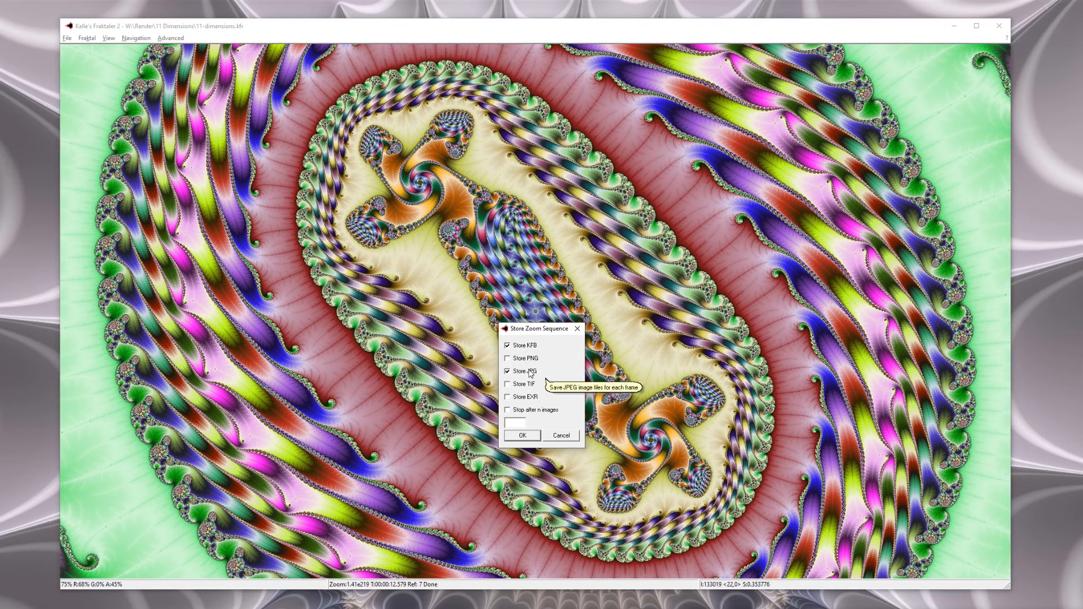
left_click(524, 435)
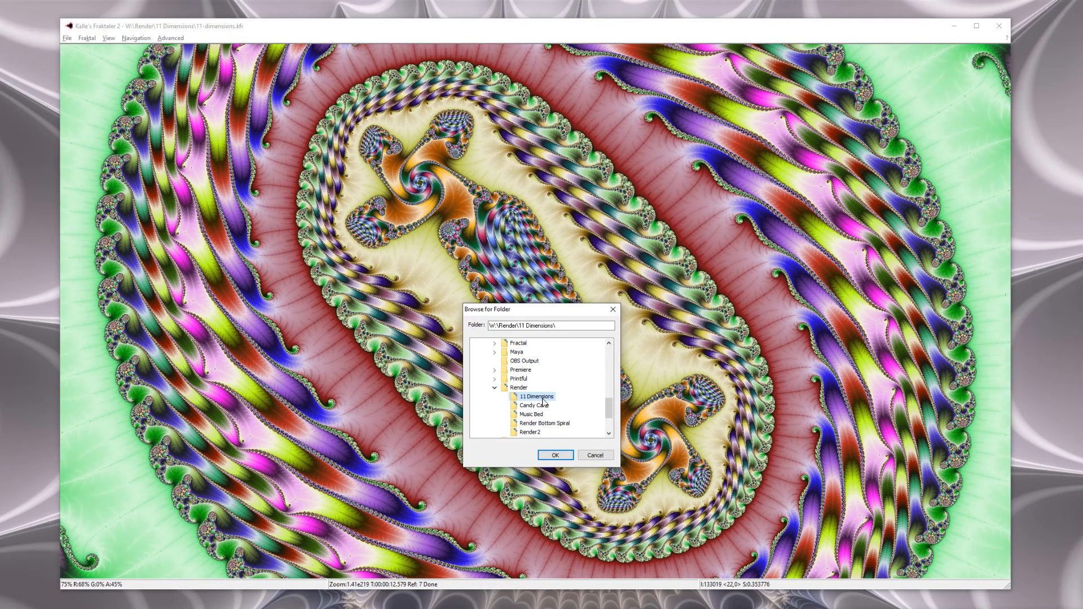
left_click(555, 455)
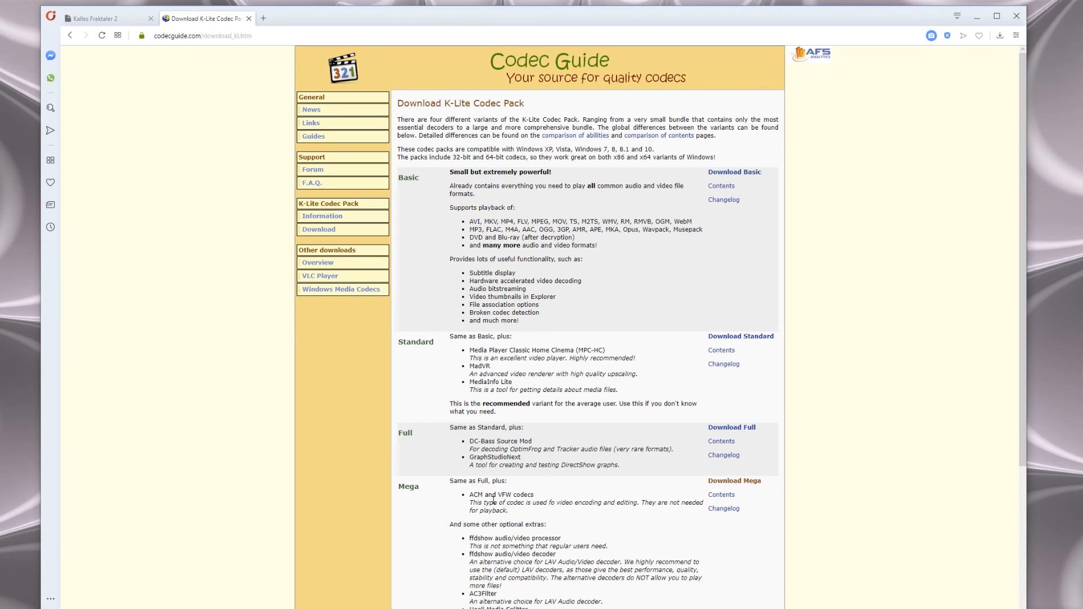
Step: Examine the ACM and VFW codecs entry of the Mega variant on the K-Lite Codec Pack download page
left_click_drag(498, 495, 535, 499)
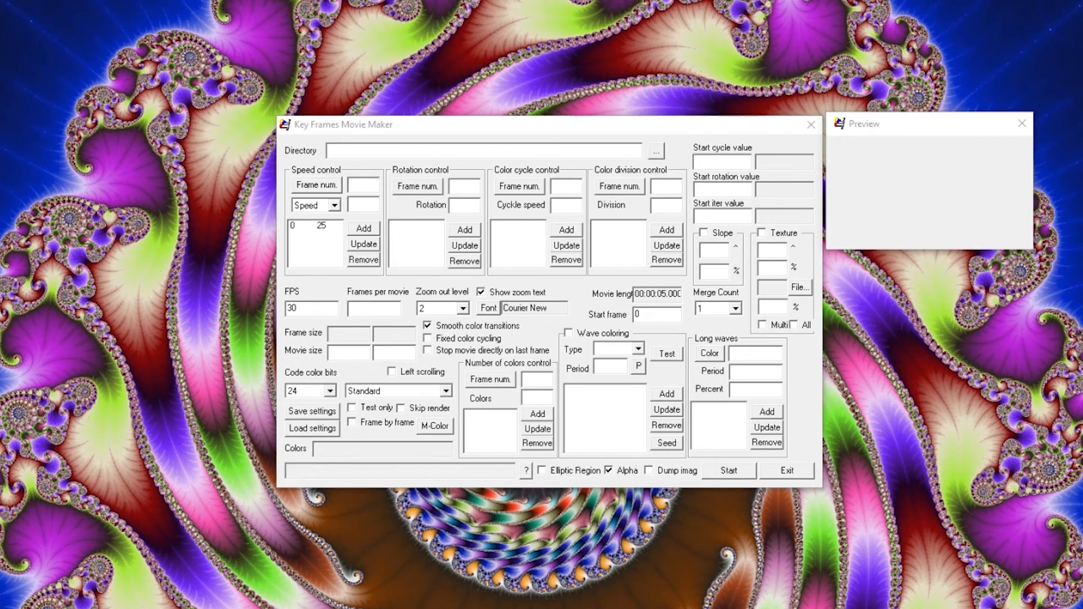
Step: Switch to Key Frames Movie Maker and set the source directory to W:\11D
left_click(689, 198)
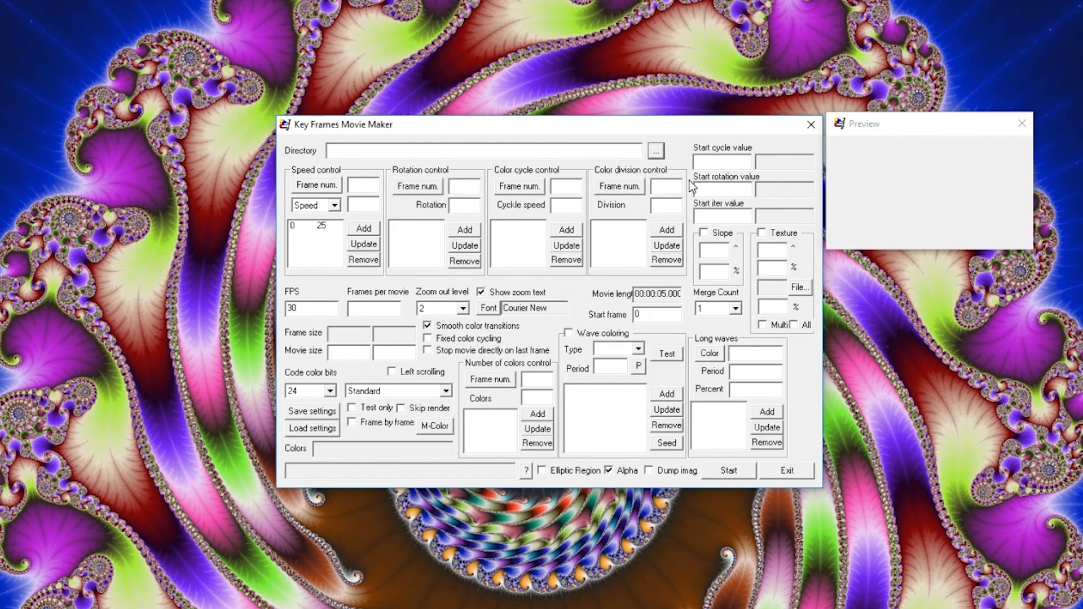
left_click(654, 150)
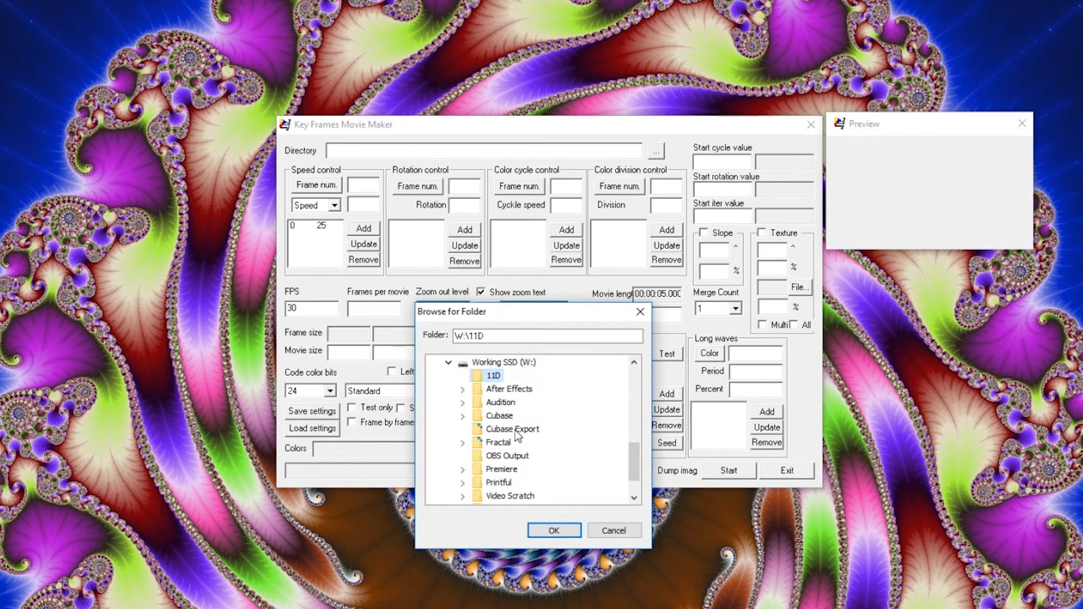
left_click(553, 532)
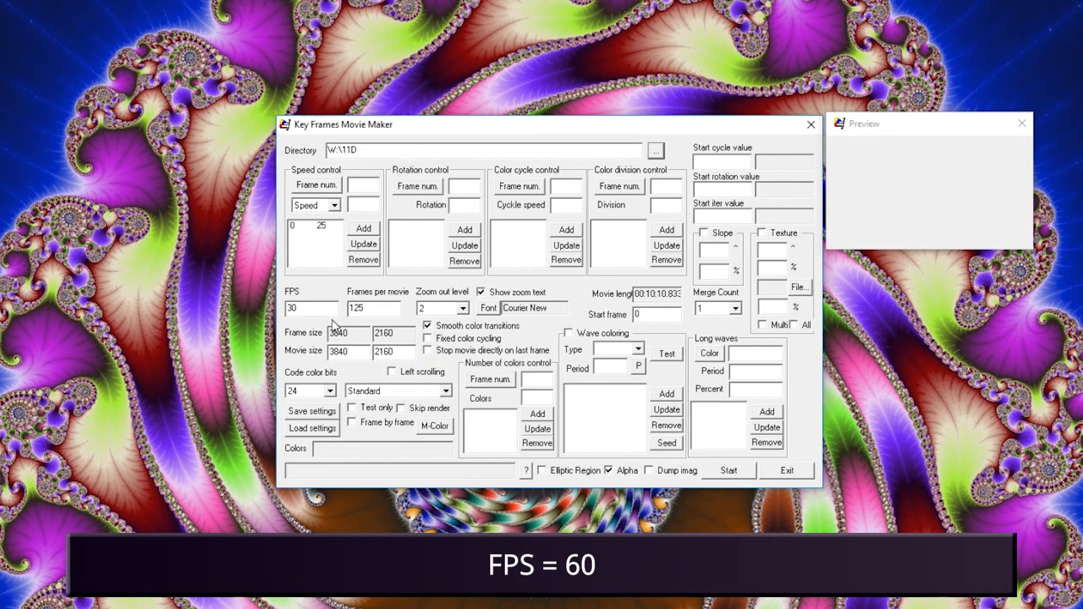
Step: Set the movie's FPS to 60 and update the speed entry for frame 0 to 60
double_click(331, 309)
type("60")
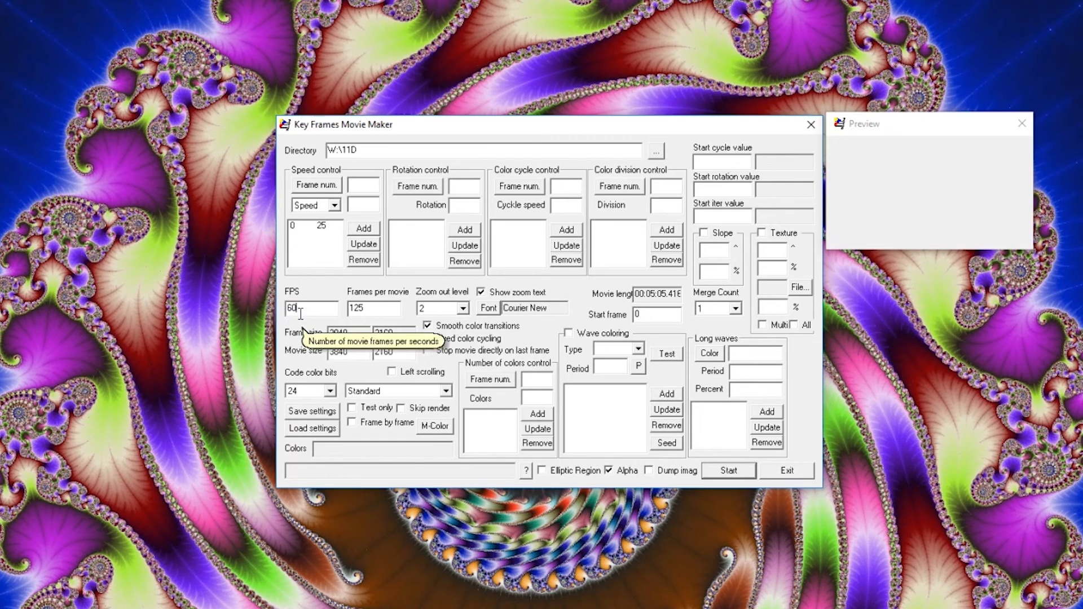
left_click(316, 226)
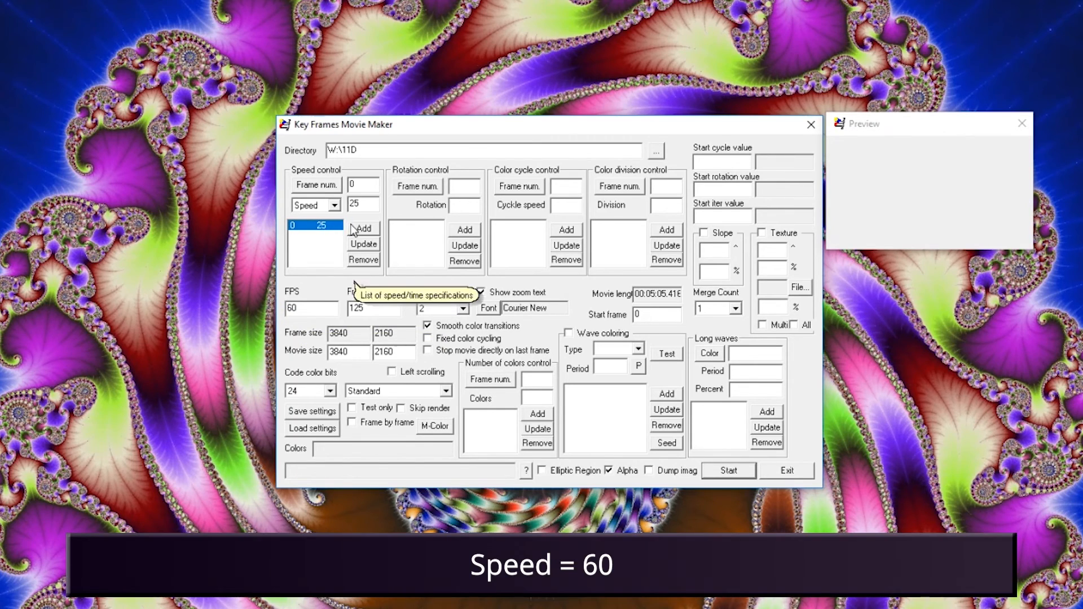
double_click(368, 204)
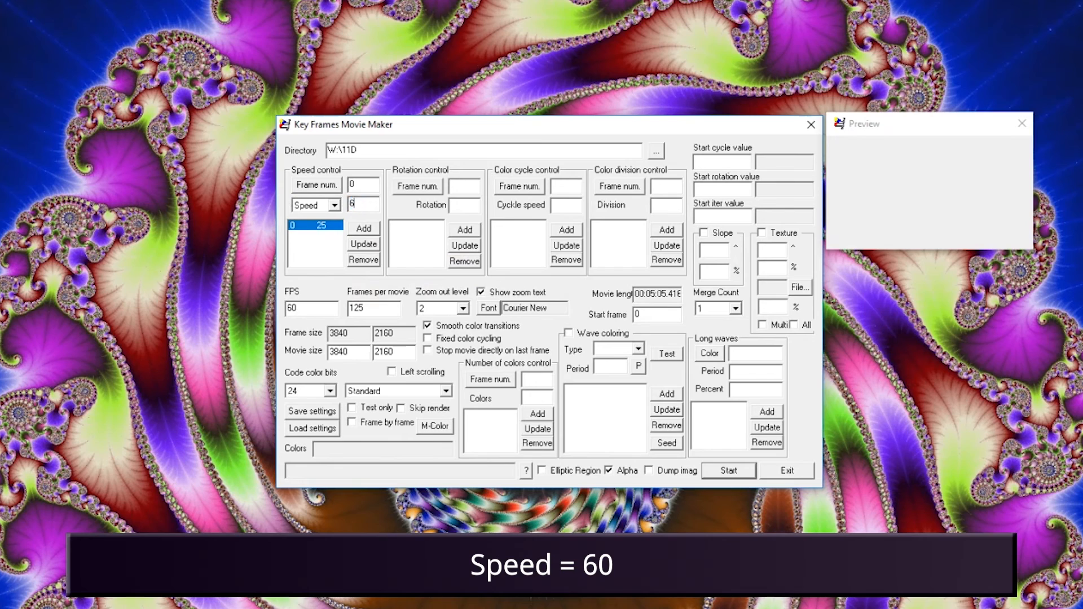
type("60")
left_click(373, 244)
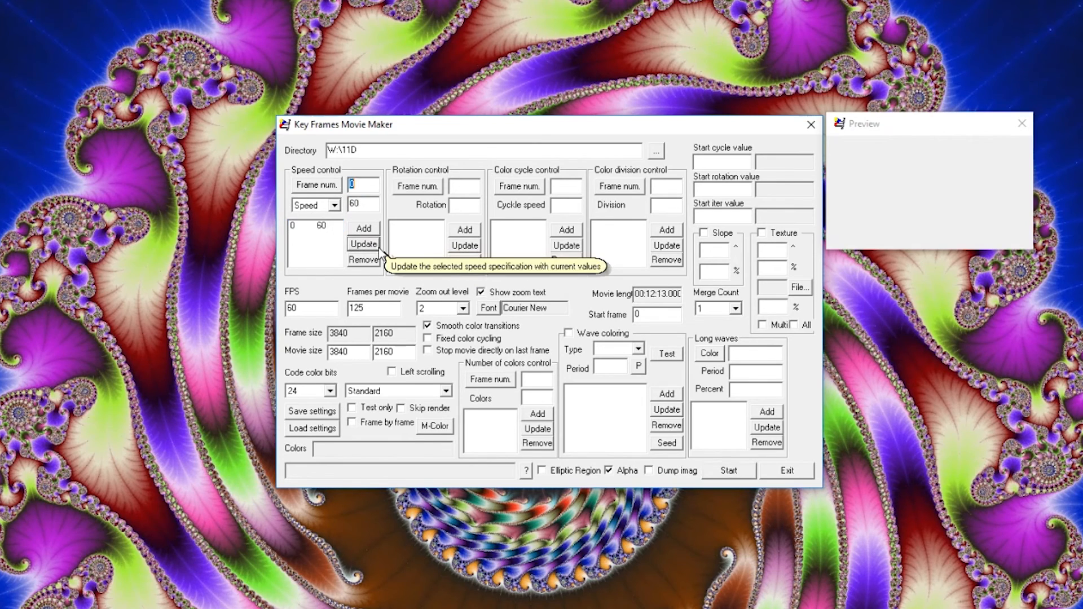
Step: Set the frames per movie to 999999999 and disable the zoom text and alpha blending
double_click(354, 308)
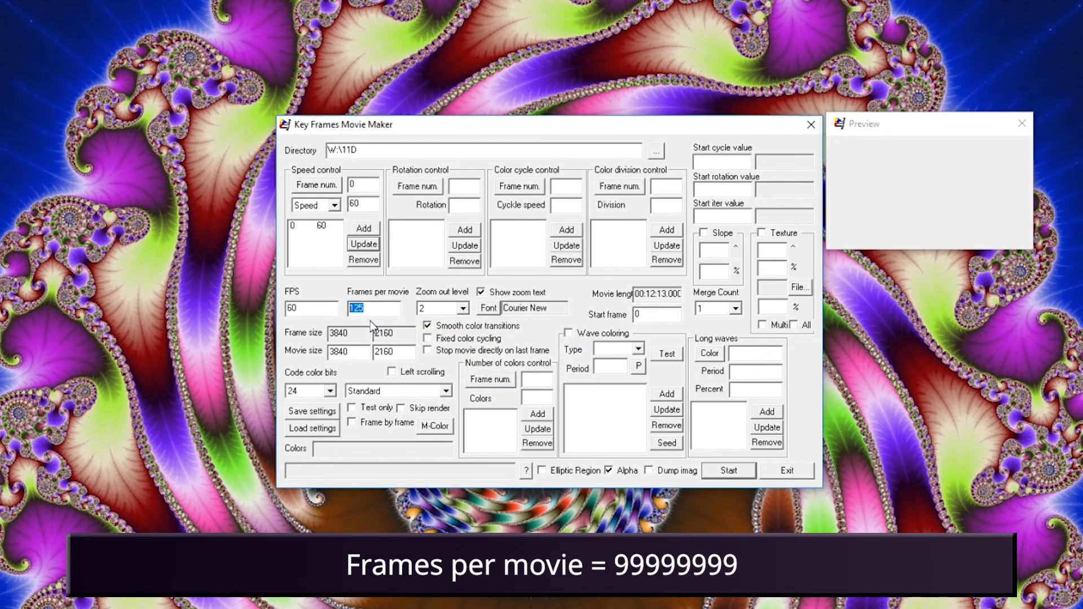
type("999999999")
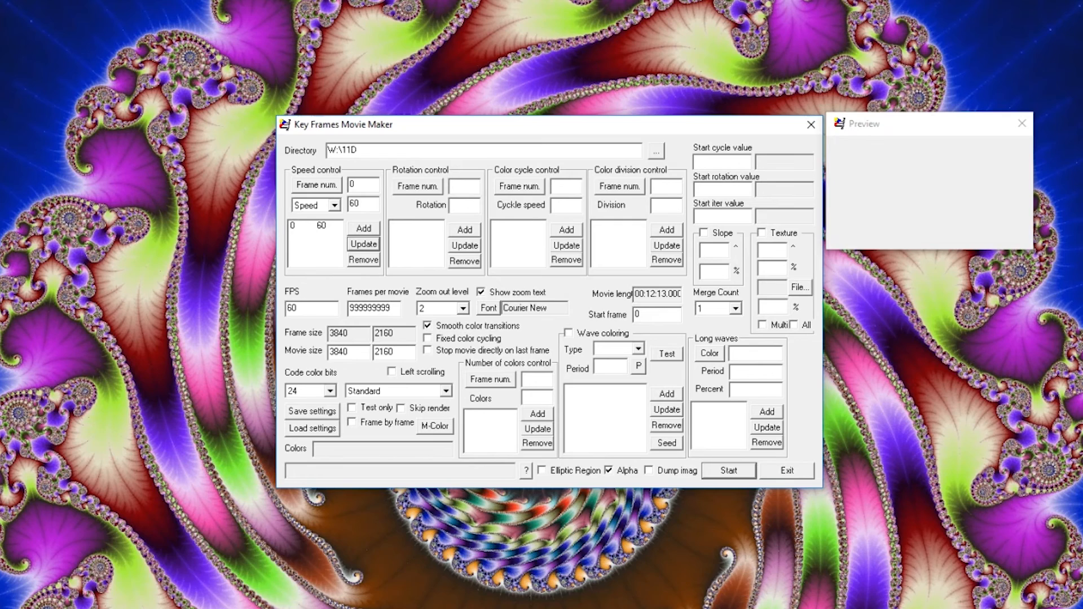
left_click(542, 290)
left_click(586, 512)
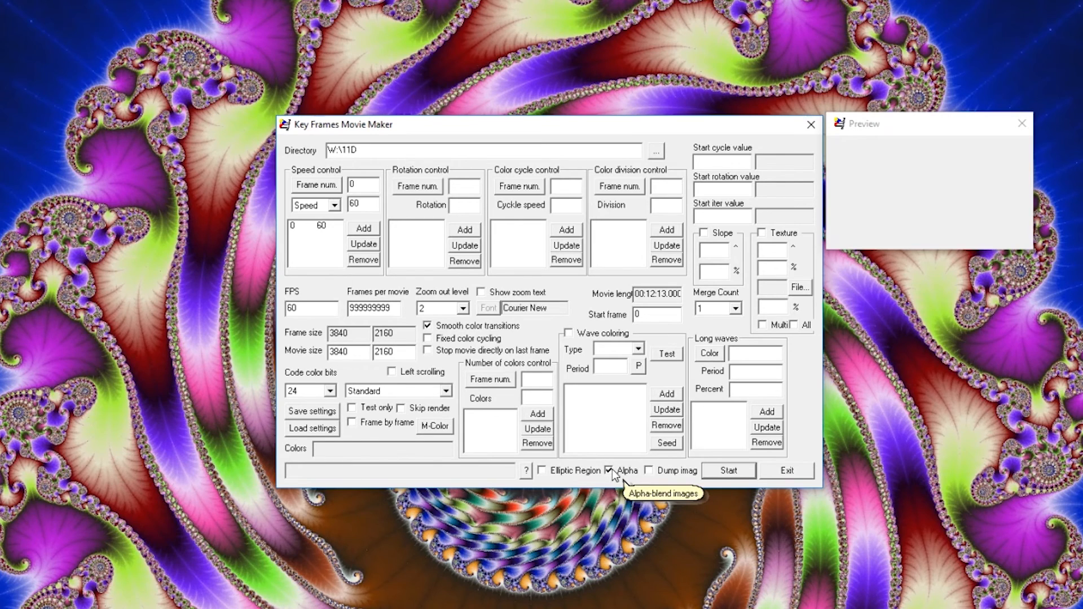
left_click(612, 469)
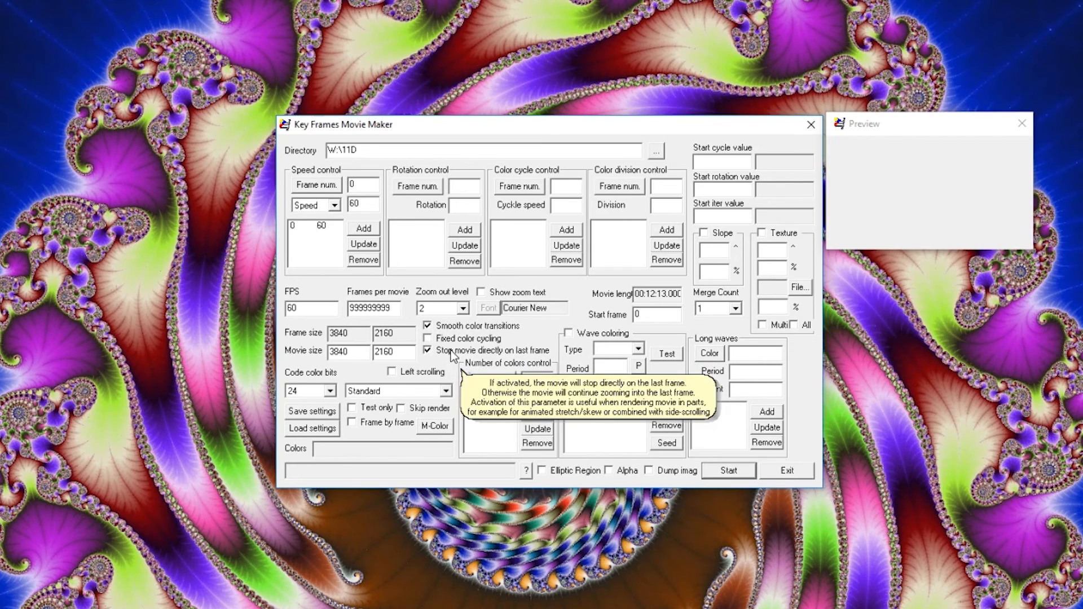
Step: Start the movie creation and choose x264vfw - H.264/MPEG-4 AVC as the compressor
left_click(719, 472)
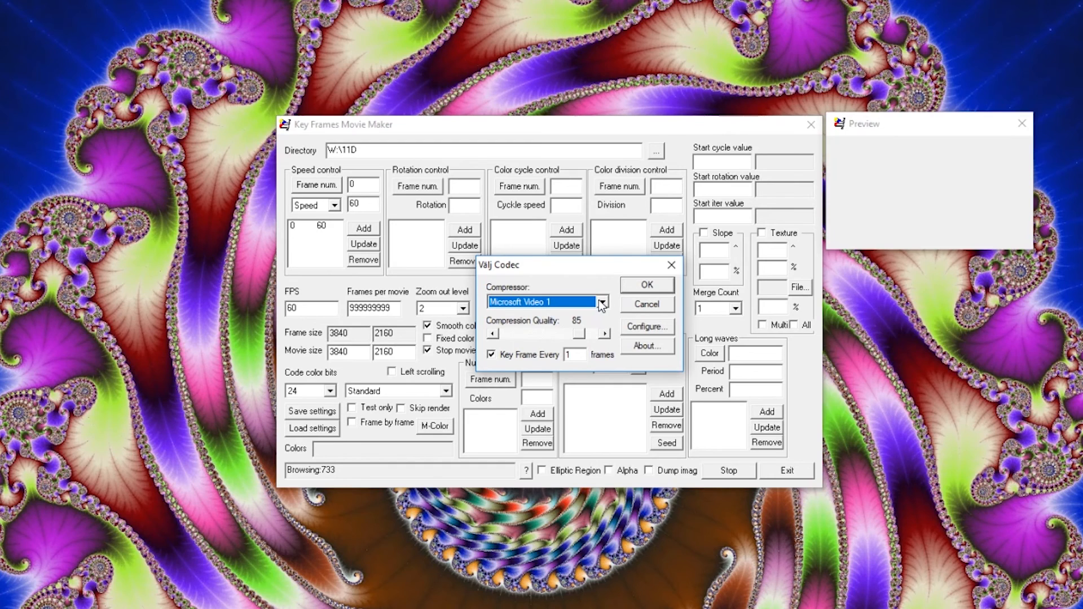
left_click(603, 302)
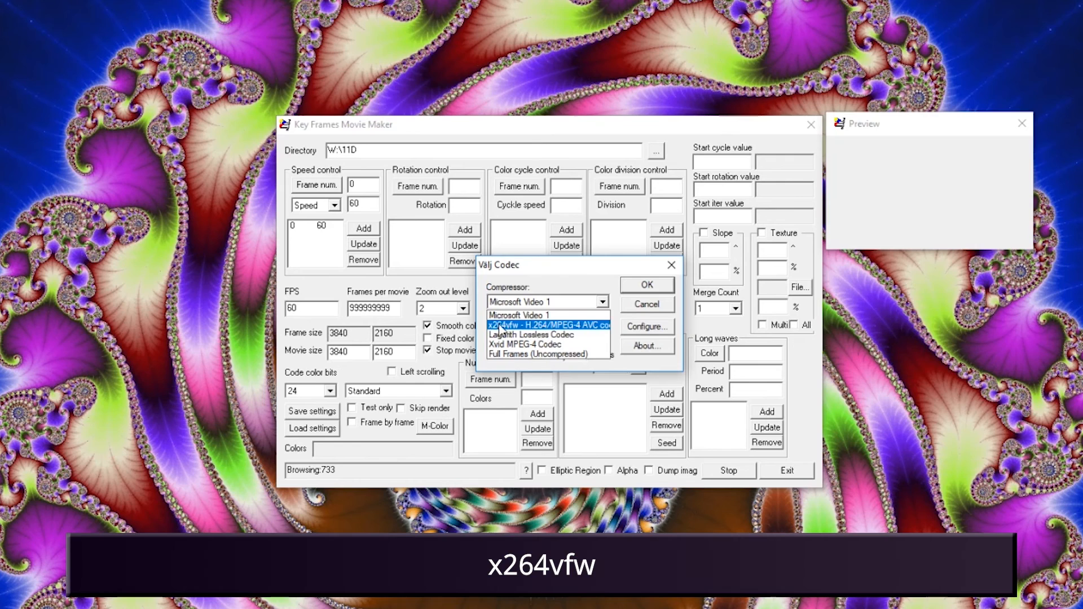
left_click(542, 329)
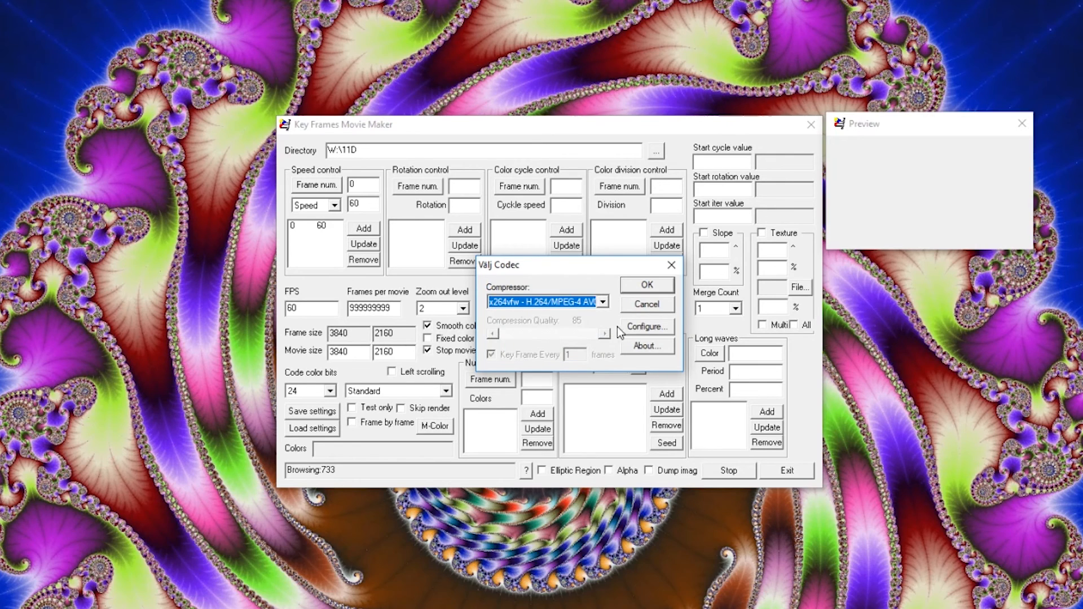
Step: Configure the x264vfw codec with output mode File and the output file C:\Render\Raw\B3.mp4
left_click(635, 327)
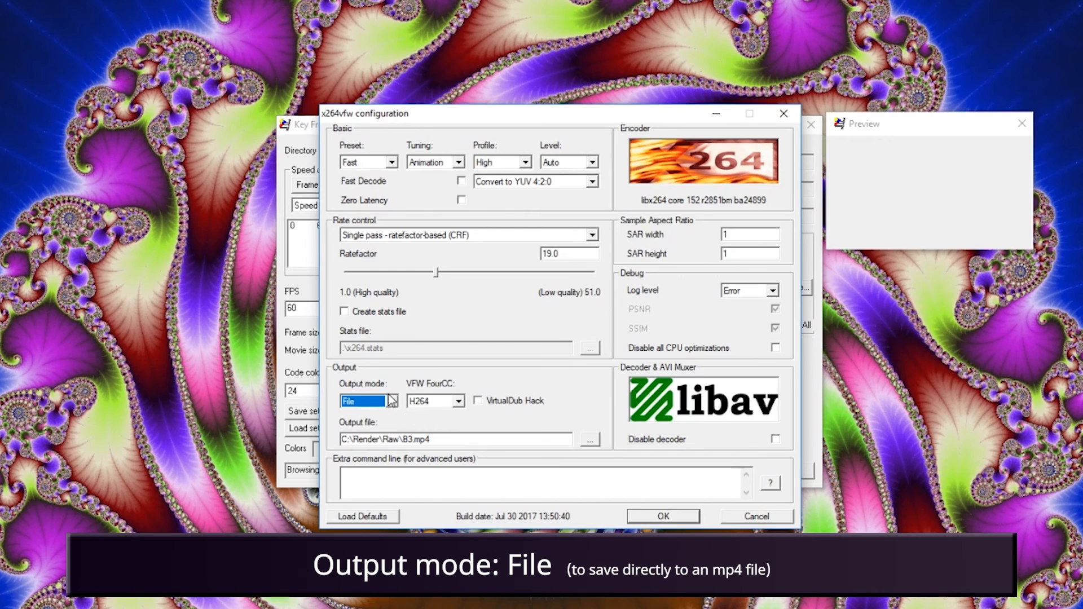
left_click(445, 444)
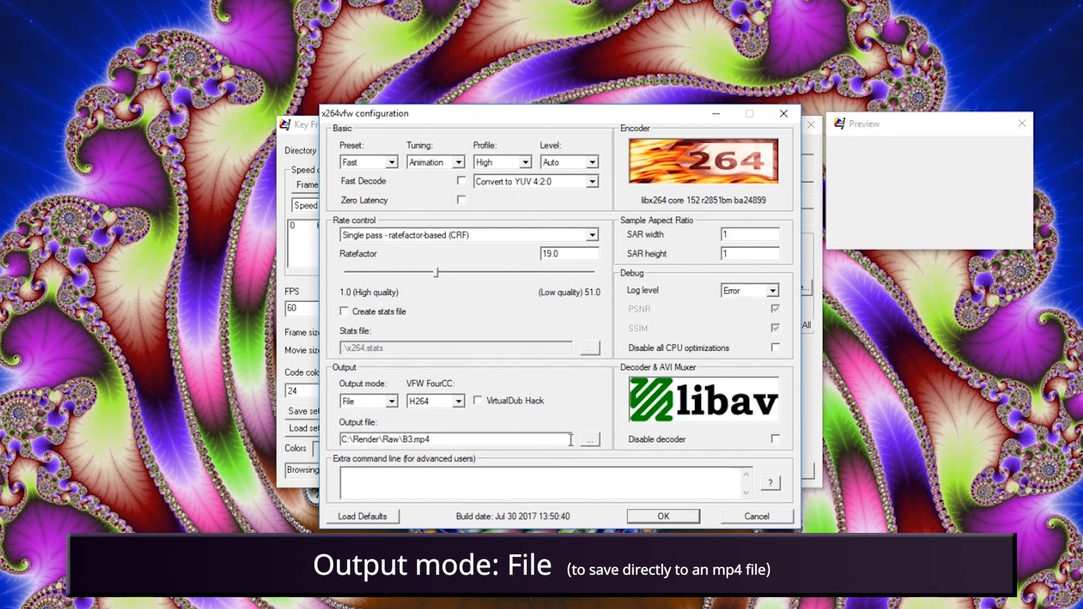
left_click(590, 440)
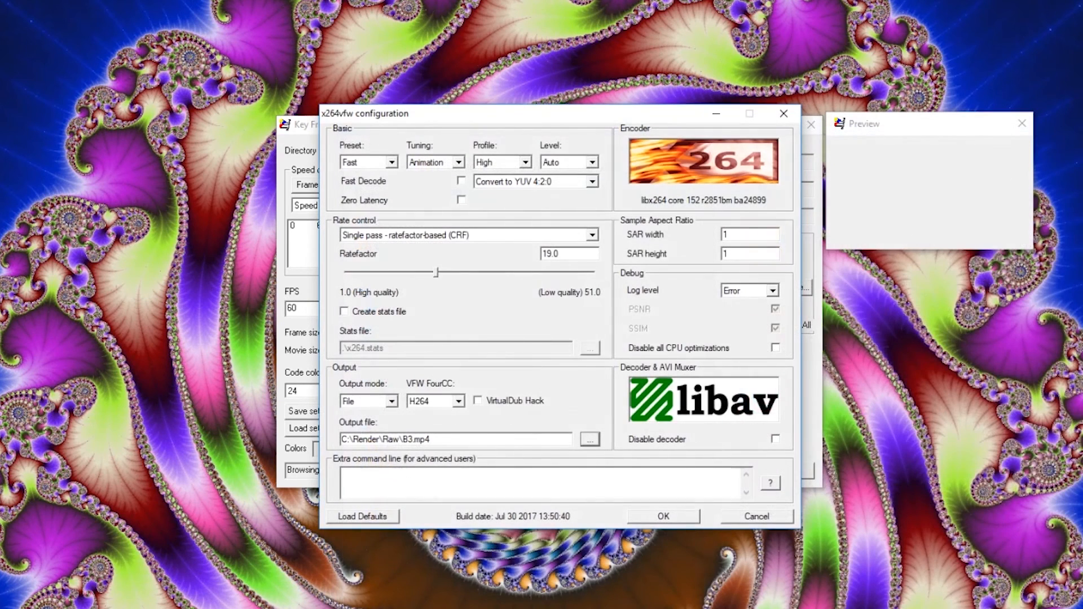
left_click(657, 519)
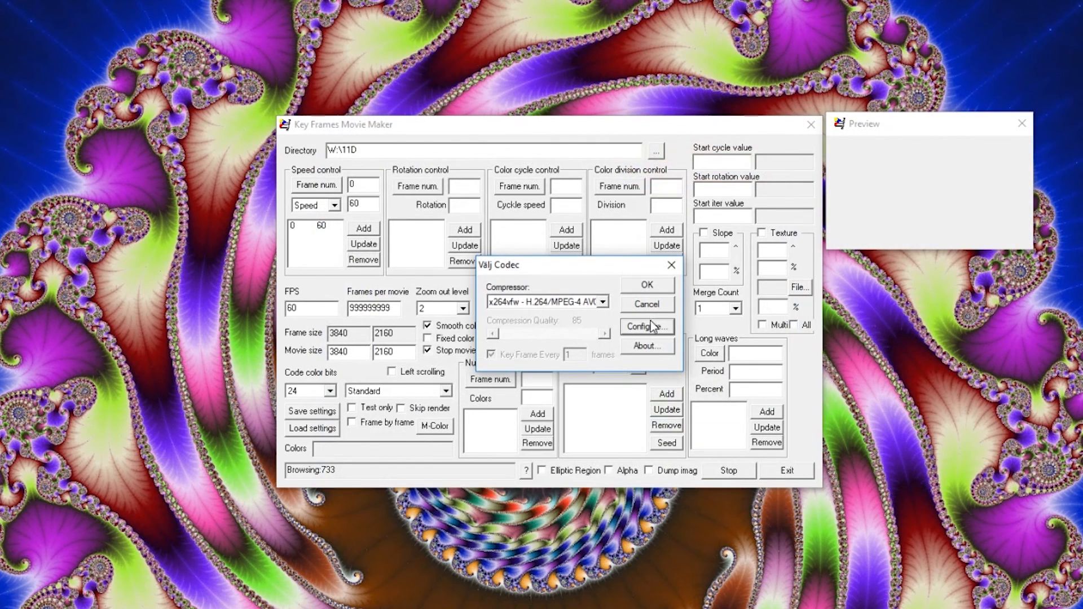
Step: Accept the codec choice to begin rendering the movie and move the Preview window over the main dialog
left_click(648, 283)
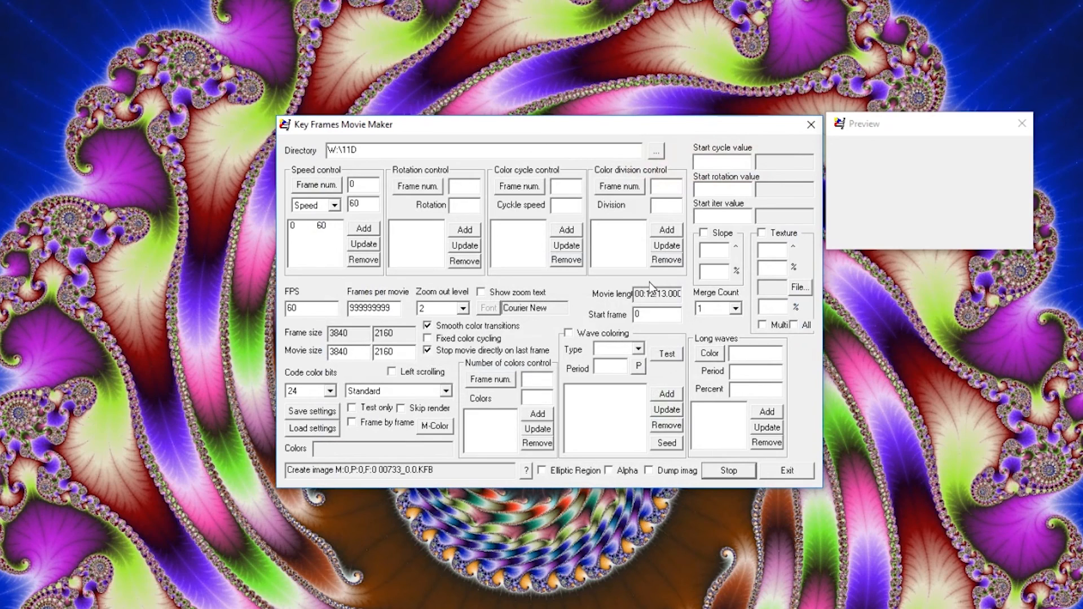
left_click_drag(906, 133, 616, 196)
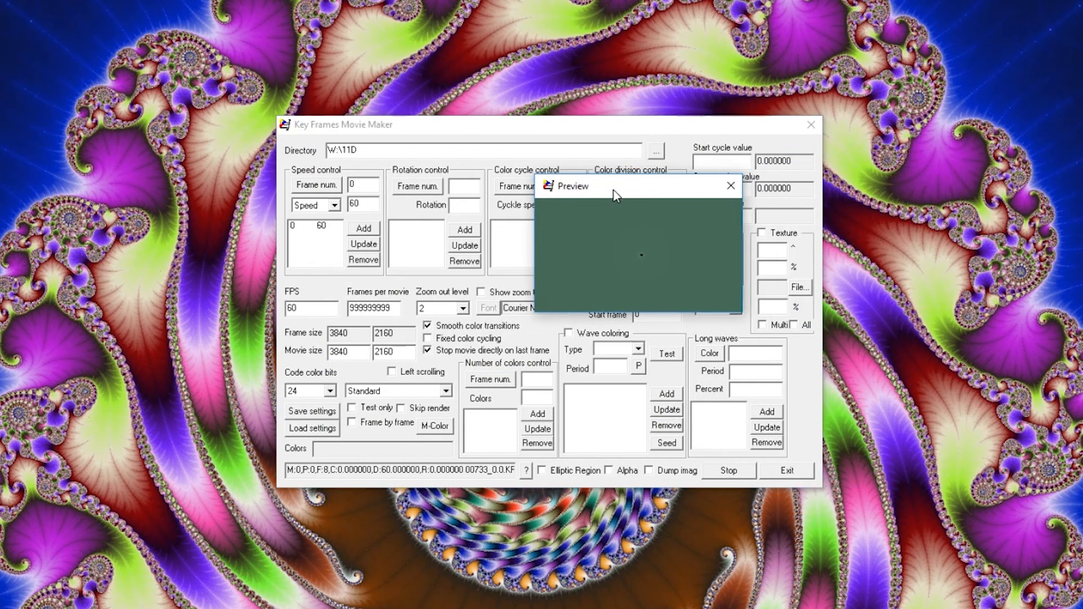